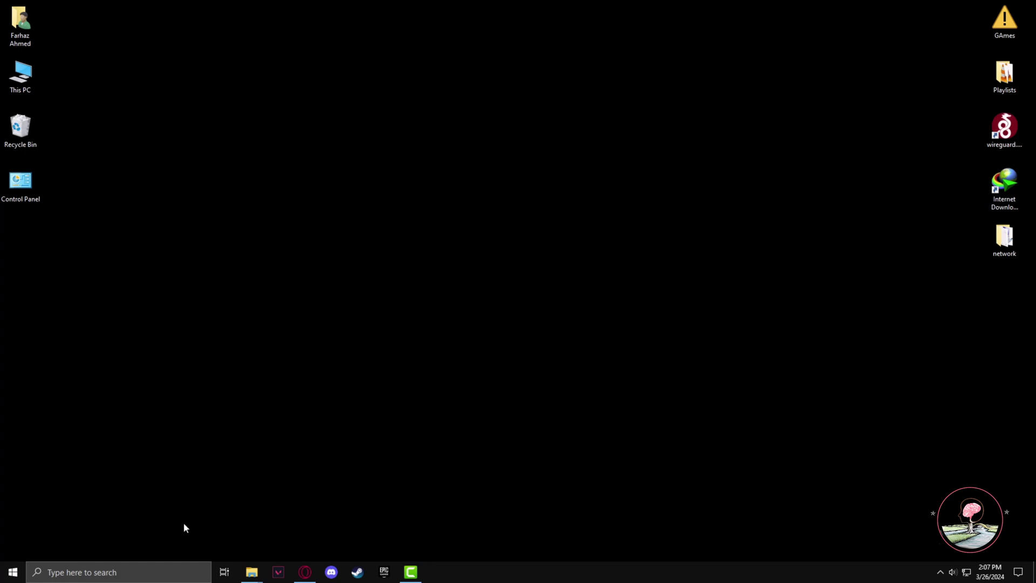
Open Roblox Studio and create a new place from the Castle template
left_click(179, 572)
type("ro")
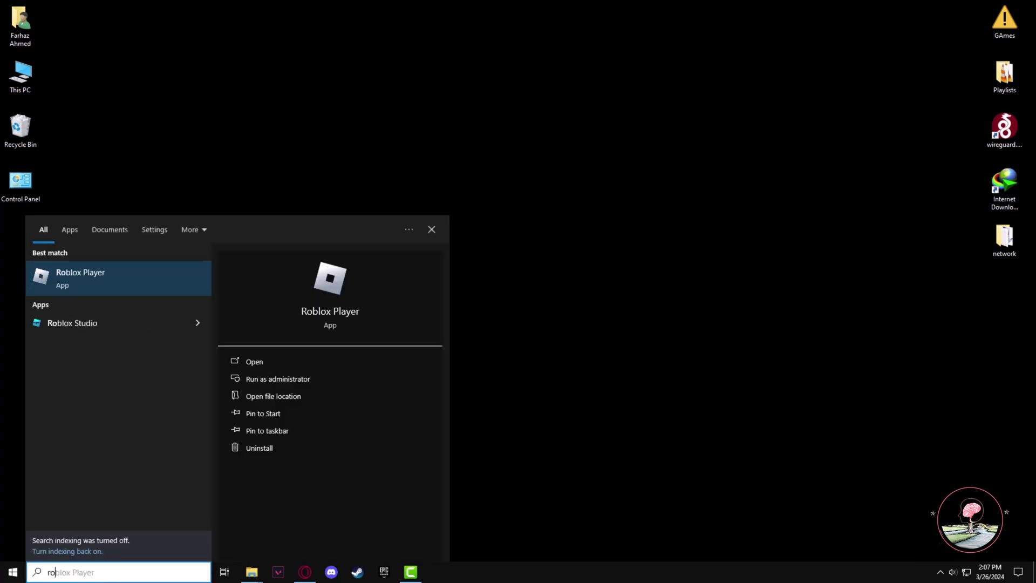
type("blox studio")
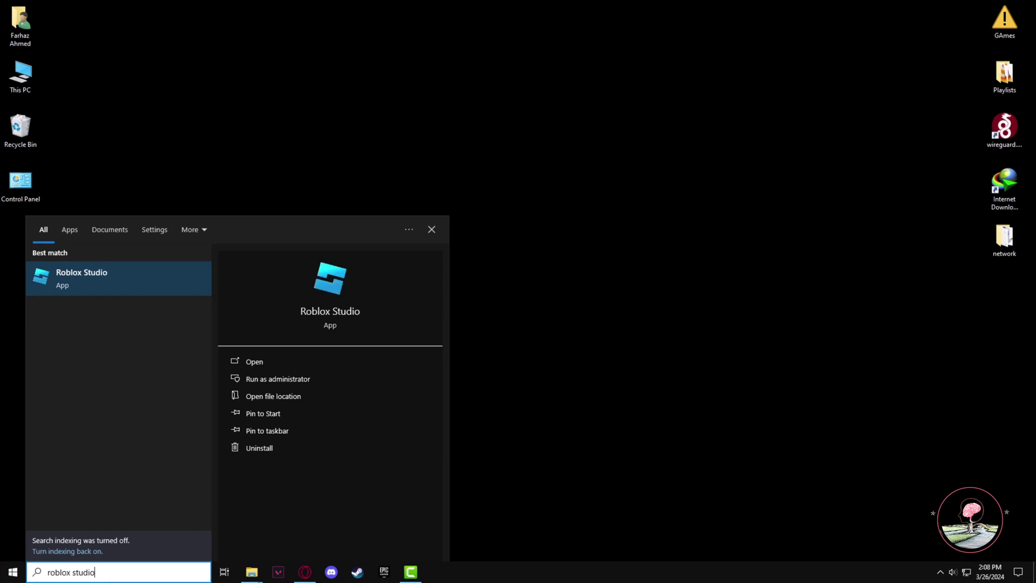
left_click(259, 364)
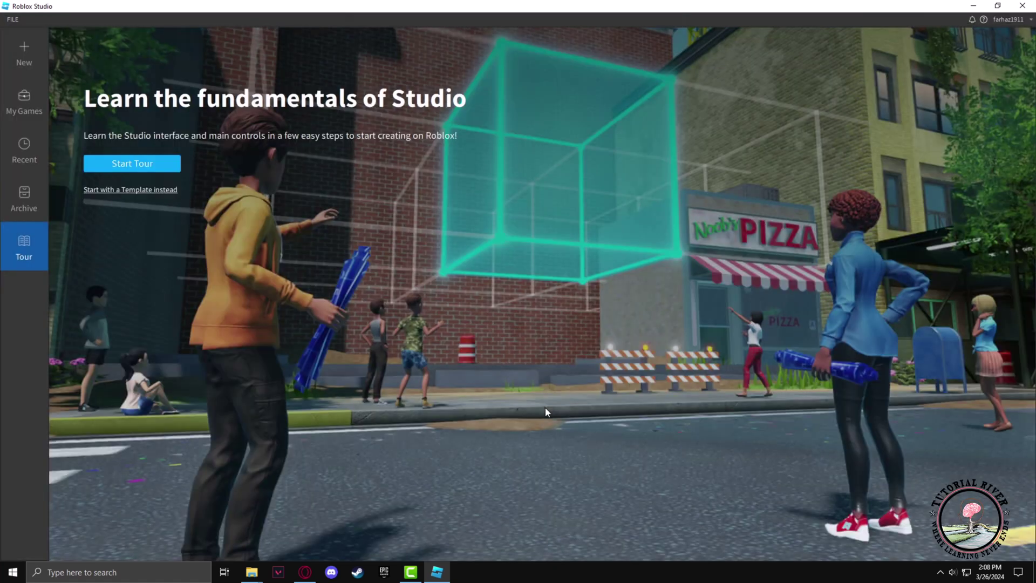
left_click(20, 50)
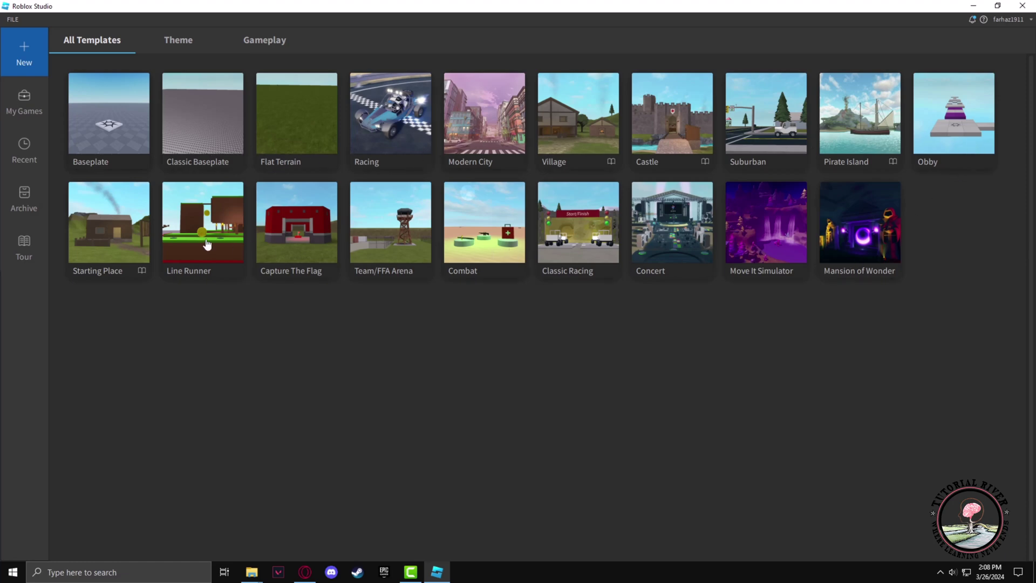
left_click(690, 142)
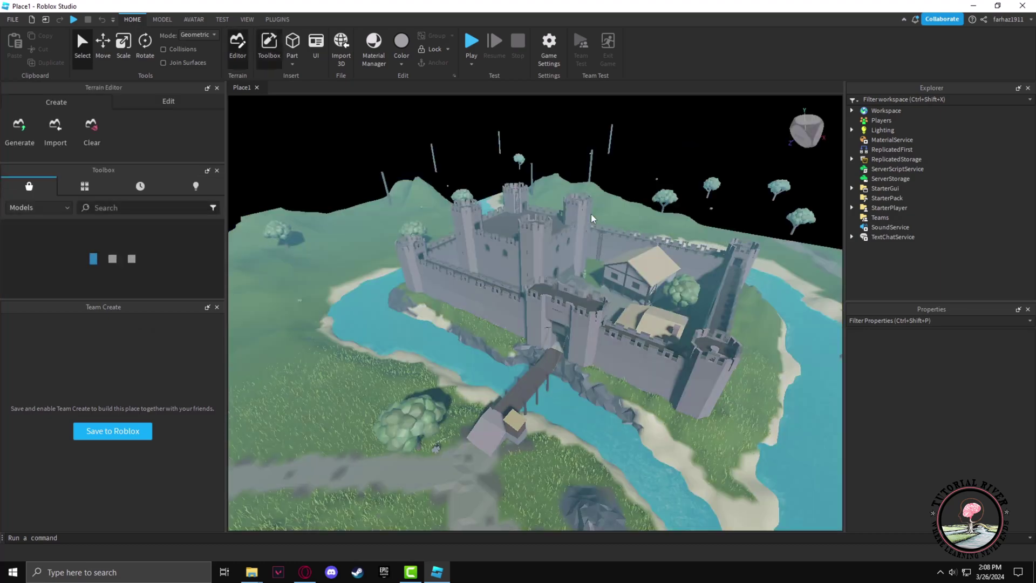
Examine the castle, its bridge entrance and the surrounding terrain from several viewpoints
scroll(505, 430, "up", 5)
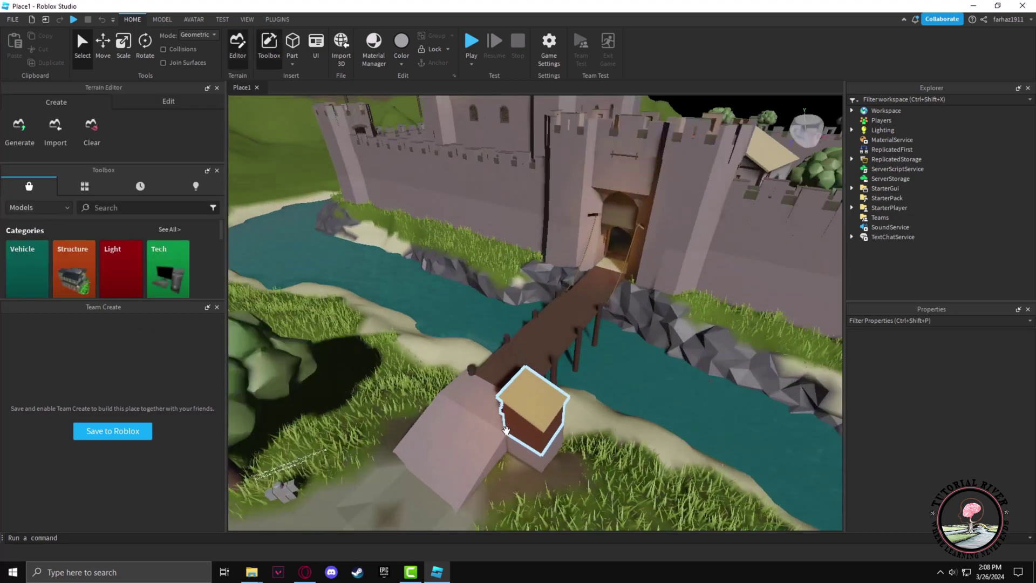
scroll(527, 381, "down", 3)
right_click_drag(527, 378, 528, 378)
key("s")
key("d")
key("s")
key("s")
key("d")
key("w")
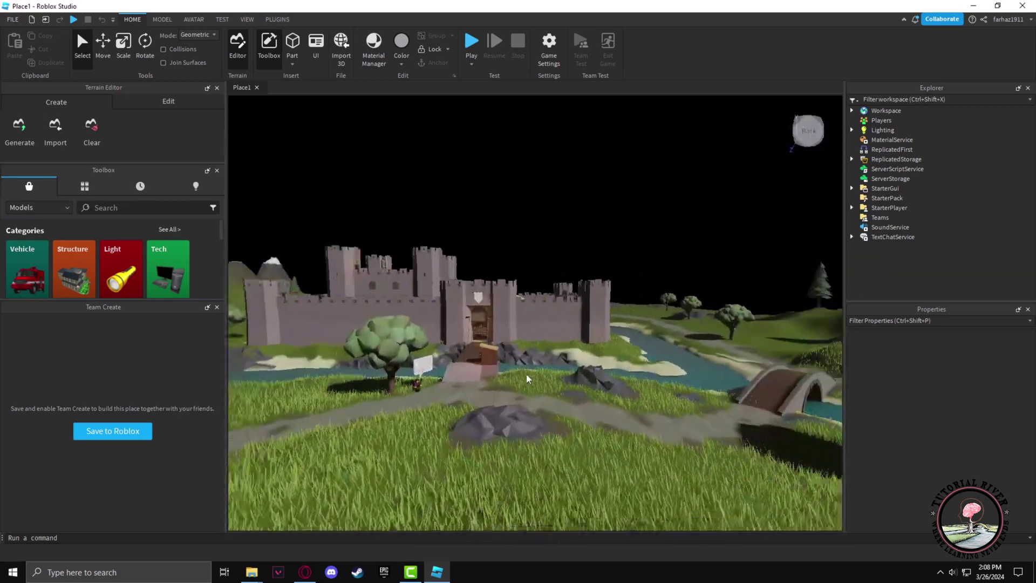
right_click_drag(526, 373, 526, 374)
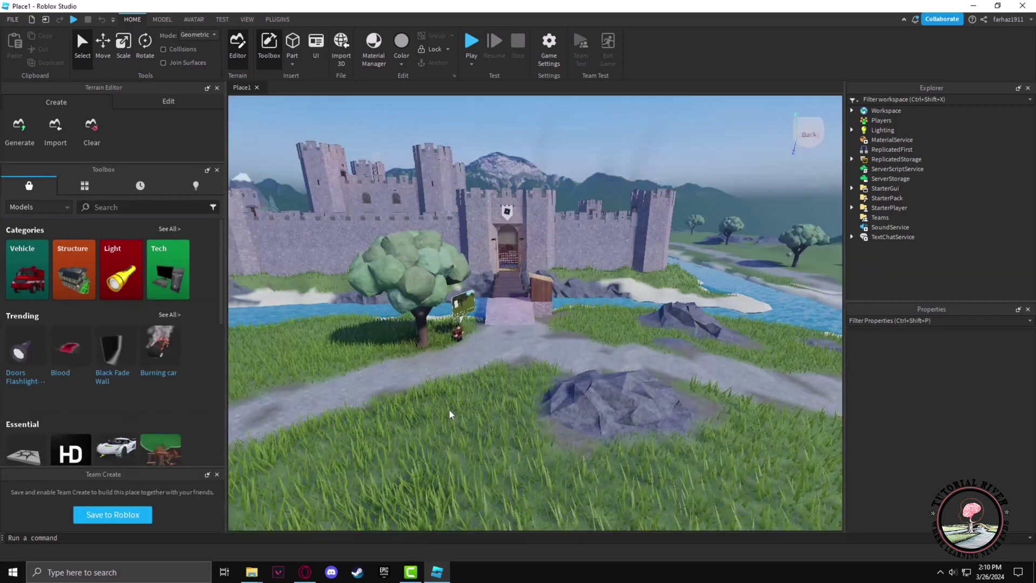
right_click_drag(465, 405, 465, 405)
scroll(467, 405, "down", 5)
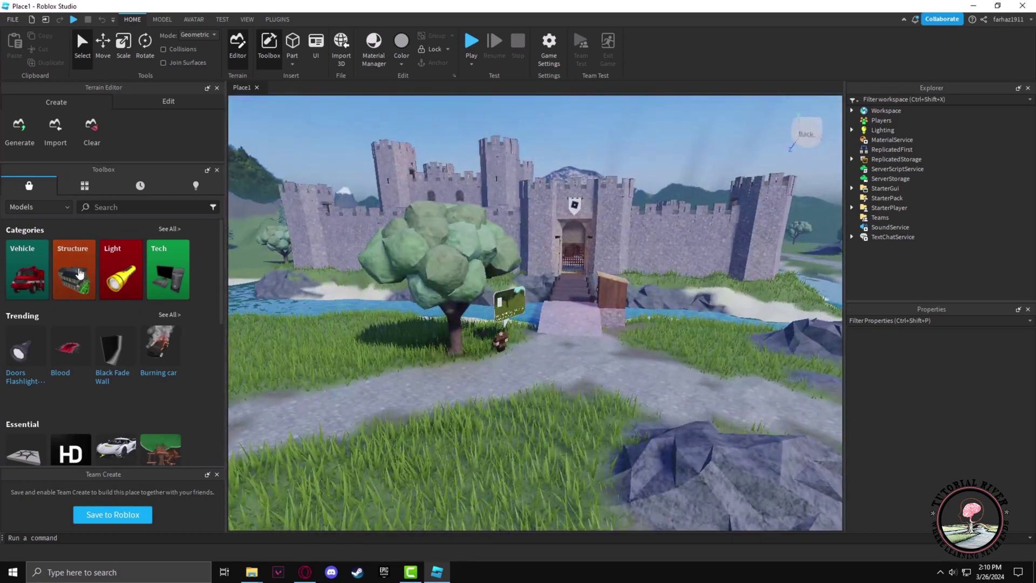
Insert the Tree House model from the Structure category, accepting the scripts it includes
left_click(79, 274)
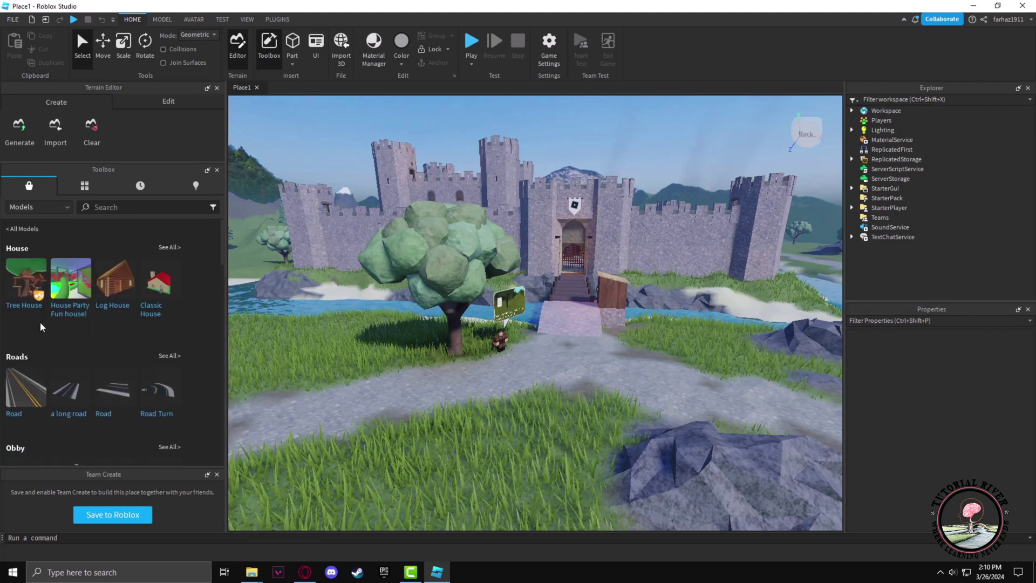
mouse_move(20, 294)
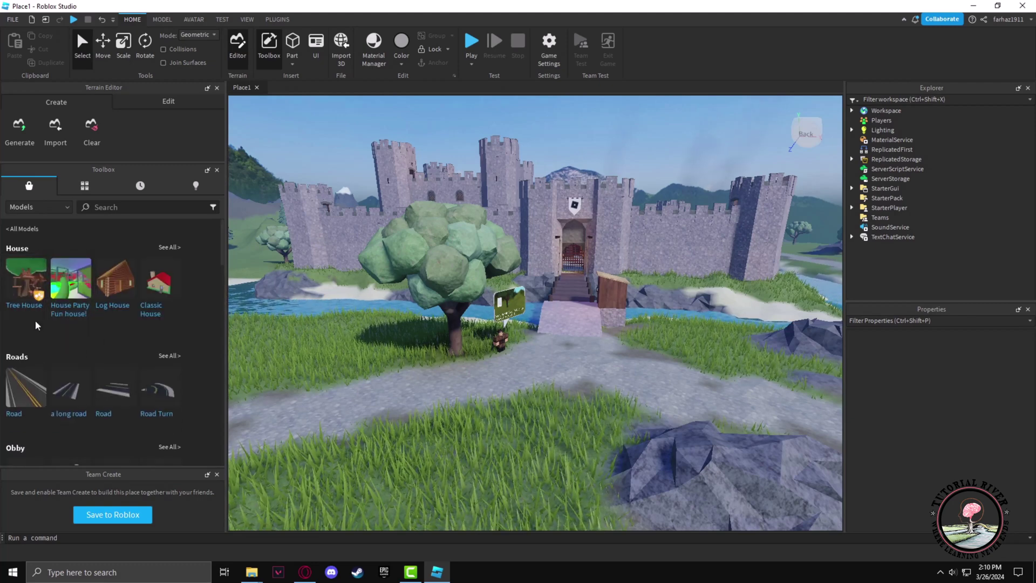
left_click(38, 294)
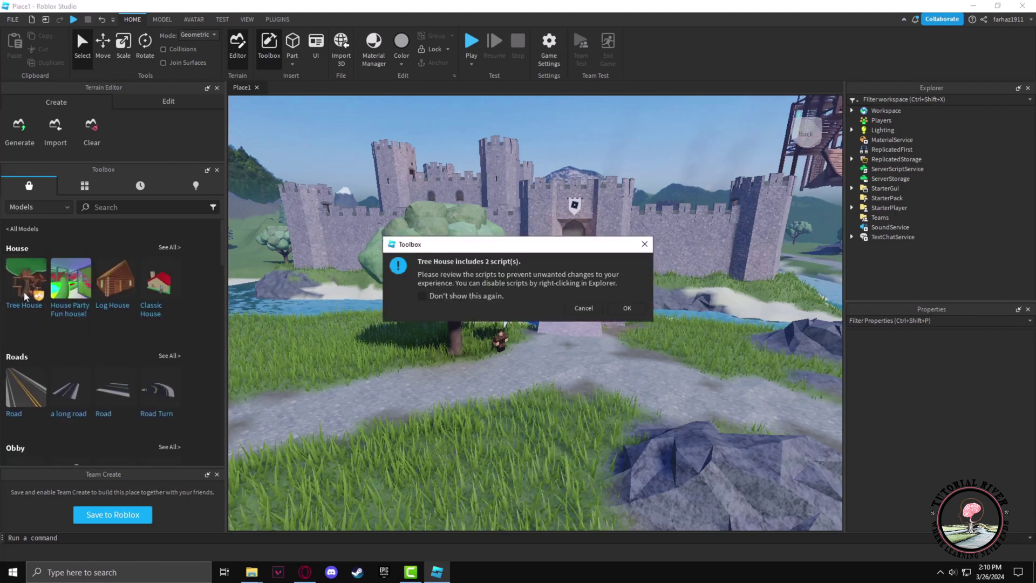
left_click(627, 308)
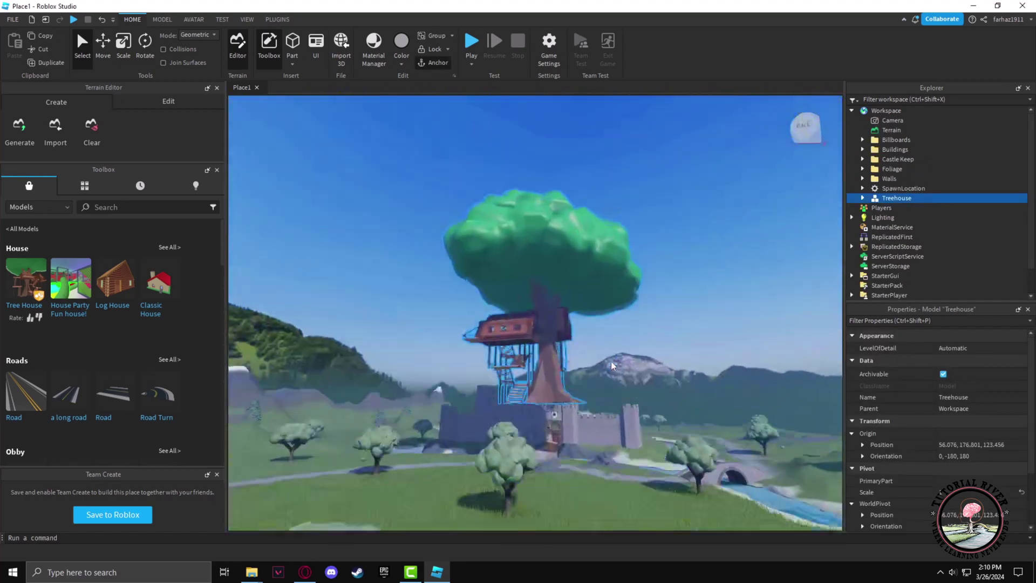
Move the treehouse away from the castle onto the open grass beside the path
right_click_drag(611, 366, 553, 380)
left_click_drag(534, 320, 279, 489)
right_click_drag(339, 491, 339, 493)
key("w")
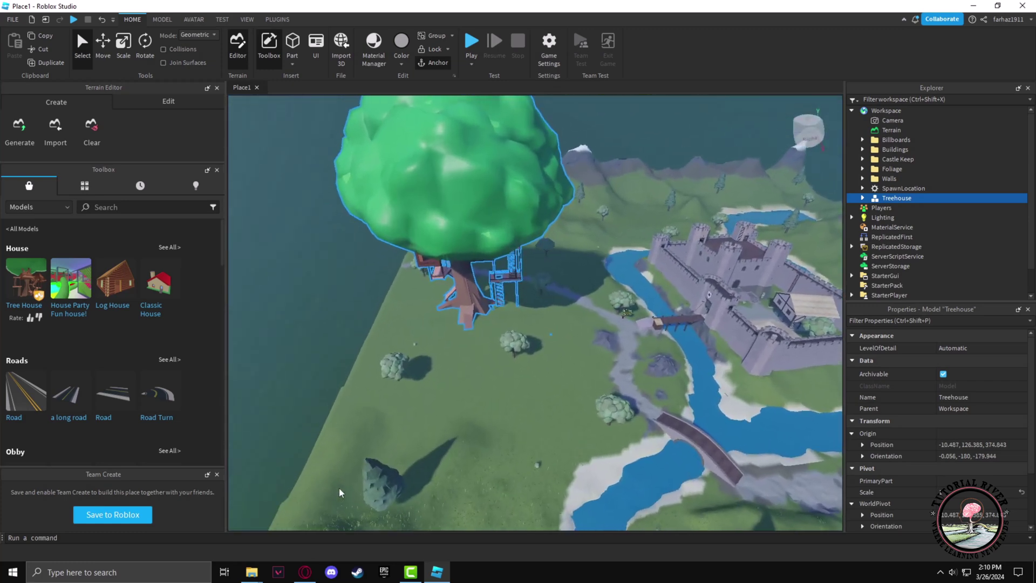
key("w")
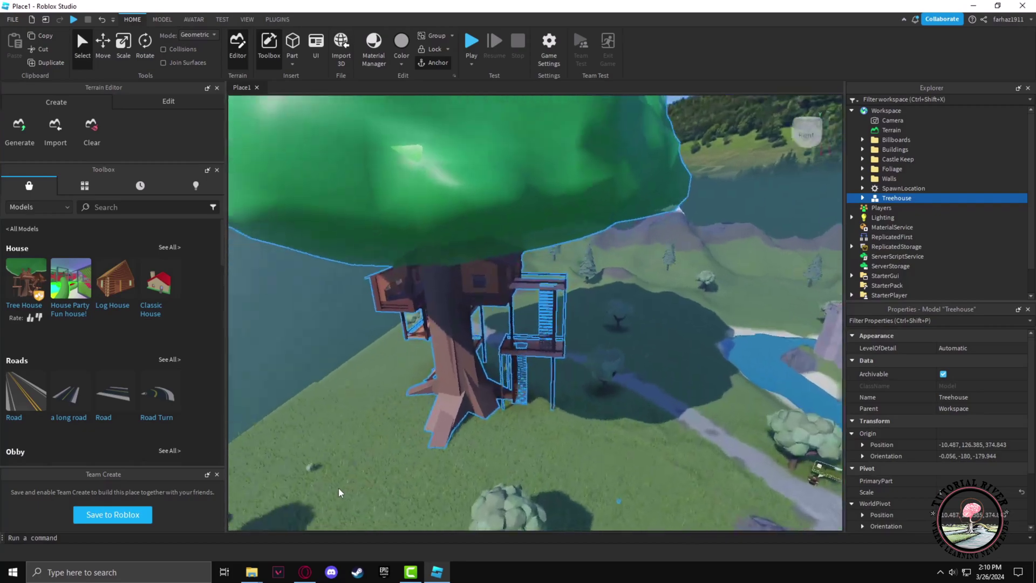
Insert the Road model with yellow centre lines and place it across the river beside the castle
key("w")
key("d")
right_click_drag(339, 493, 340, 493)
key("d")
key("w")
key("a")
left_click(115, 397)
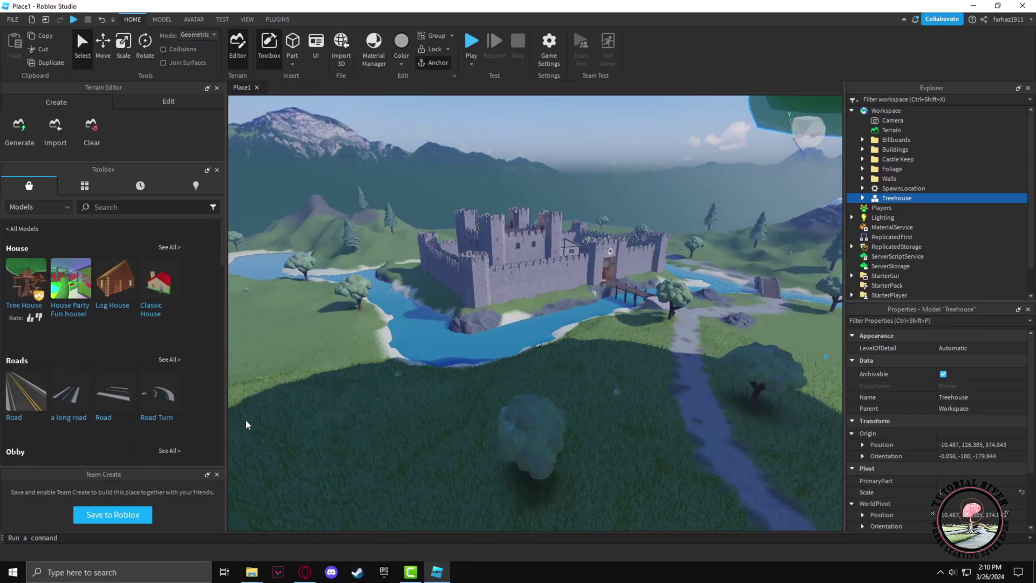
left_click_drag(592, 324, 711, 485)
Move the road from the river onto the grass and path in front of the treehouse
key("a")
right_click_drag(711, 485, 711, 485)
key("d")
key("w")
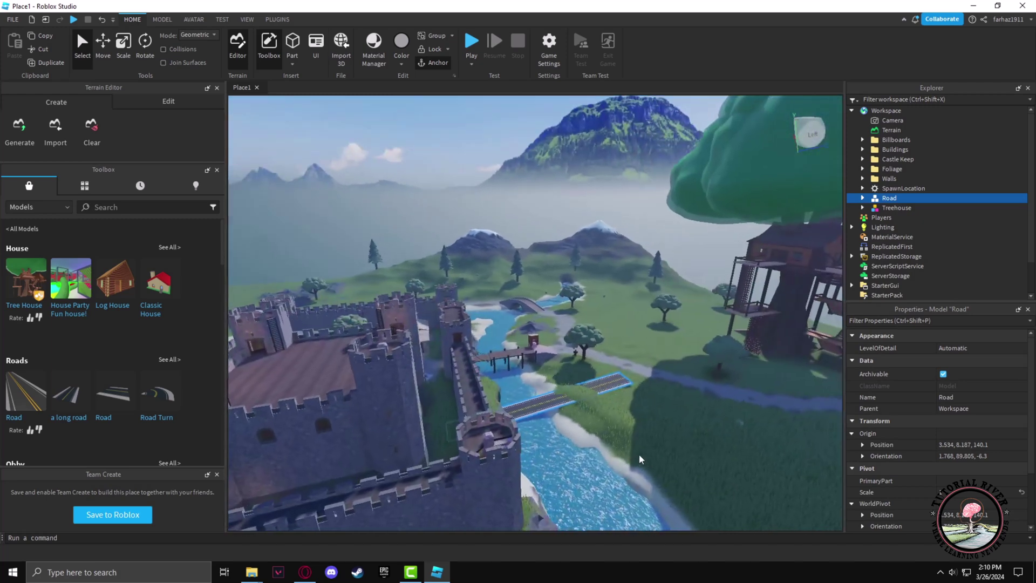
left_click_drag(466, 410, 708, 397)
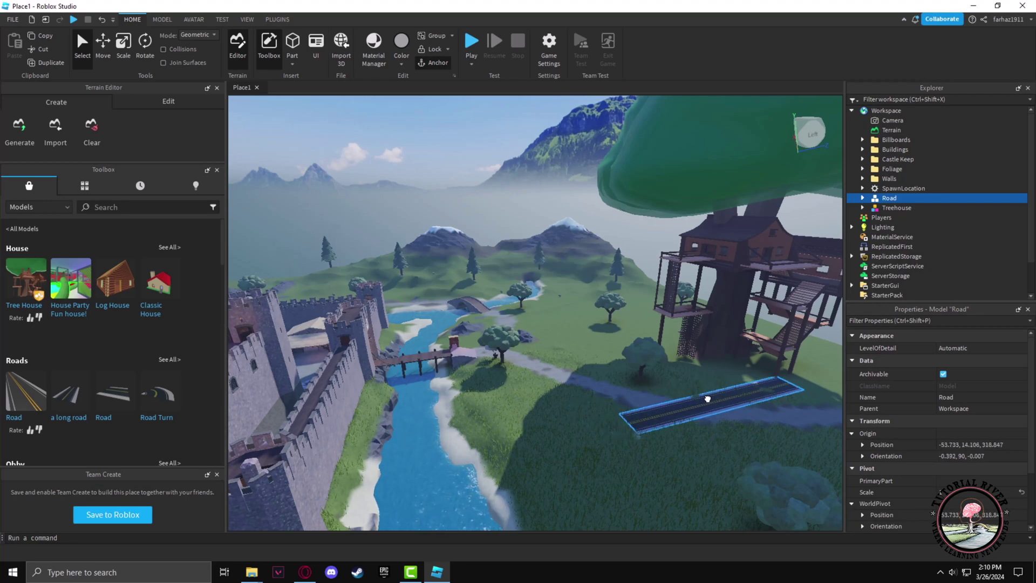
Shift the road along the ground until it lies close to the treehouse's base
right_click_drag(763, 445, 761, 447)
key("w")
key("s")
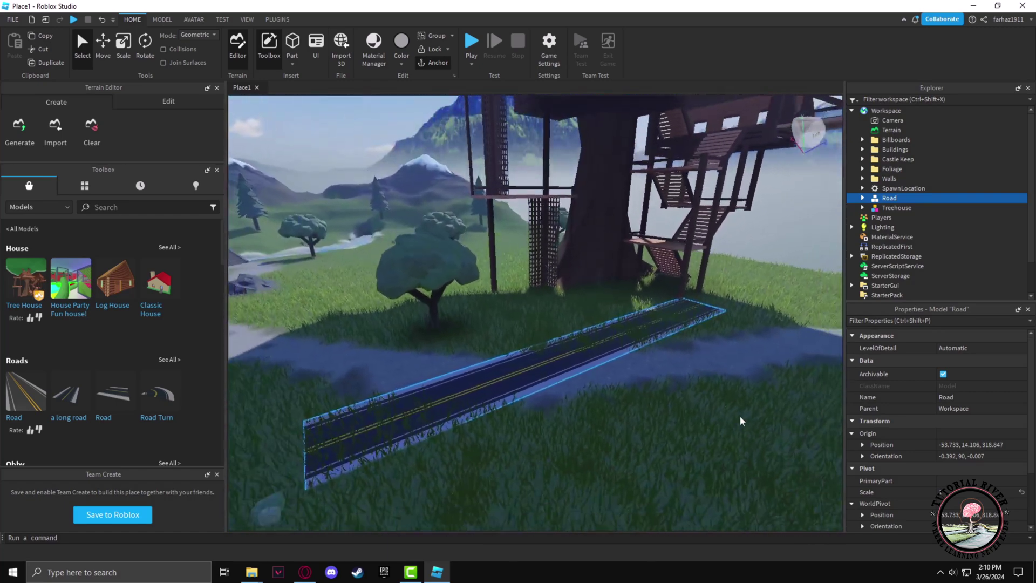
left_click_drag(587, 353, 699, 318)
right_click_drag(581, 429, 586, 429)
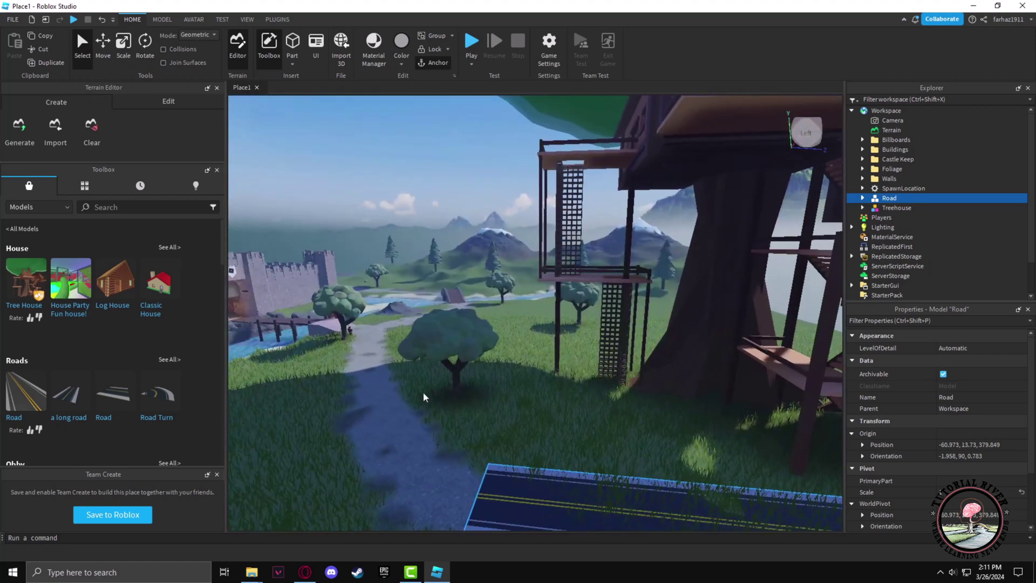
Publish the place to Roblox as "tutorial Game" with the description "this is a tutorial game......."
left_click(15, 21)
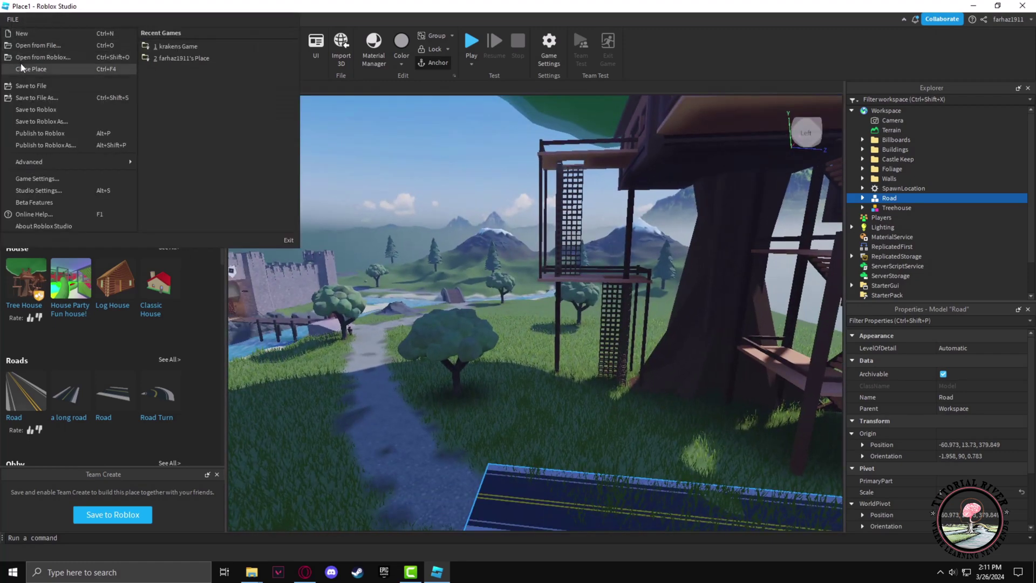
left_click(41, 134)
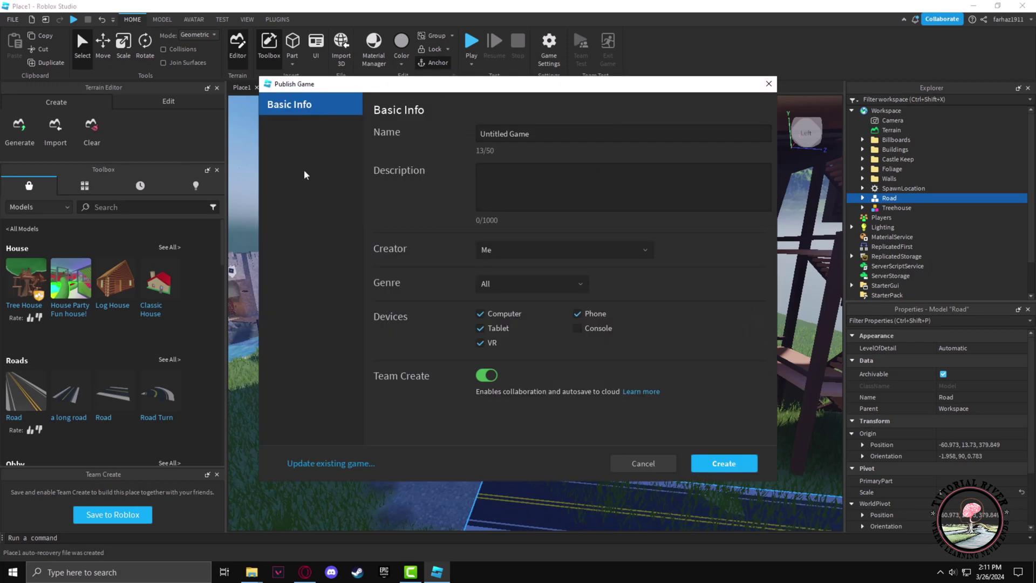
left_click_drag(508, 139, 470, 143)
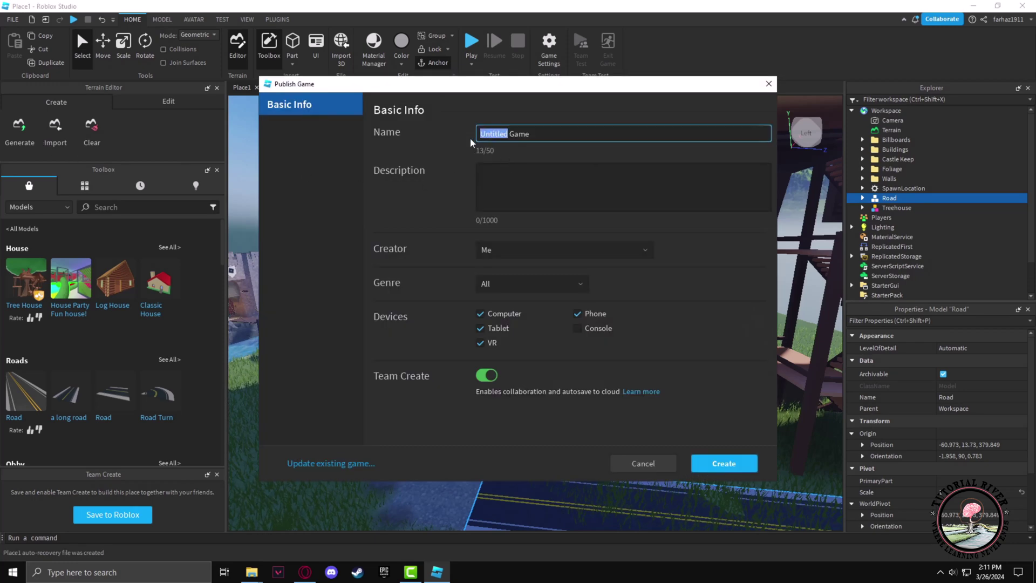
type("tutorial")
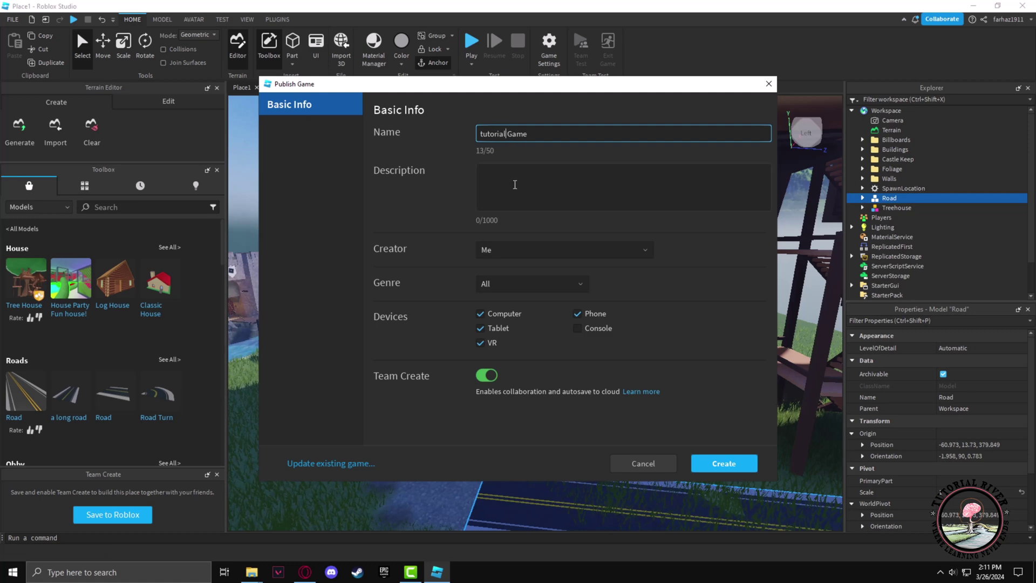
left_click(540, 183)
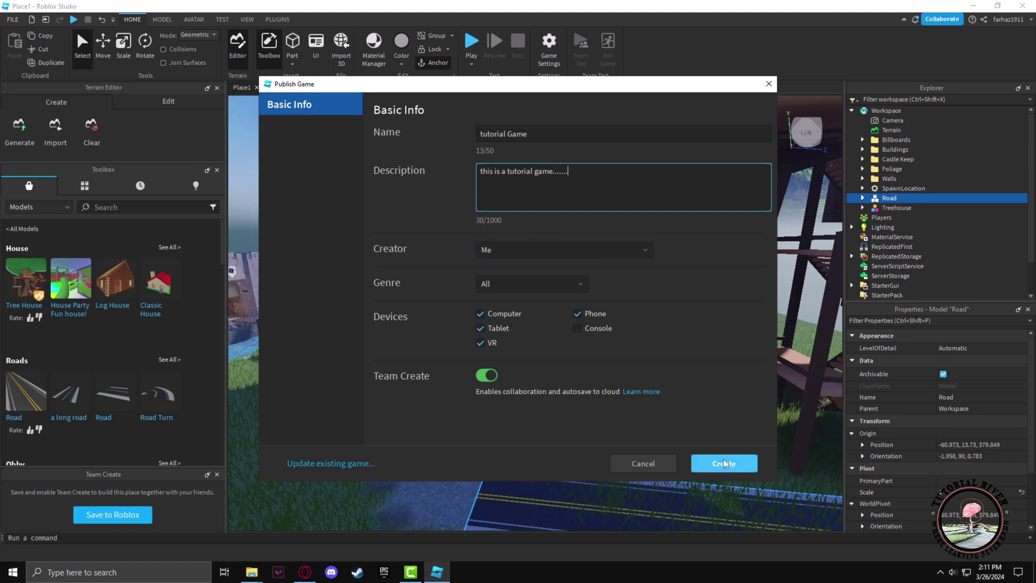
left_click(731, 471)
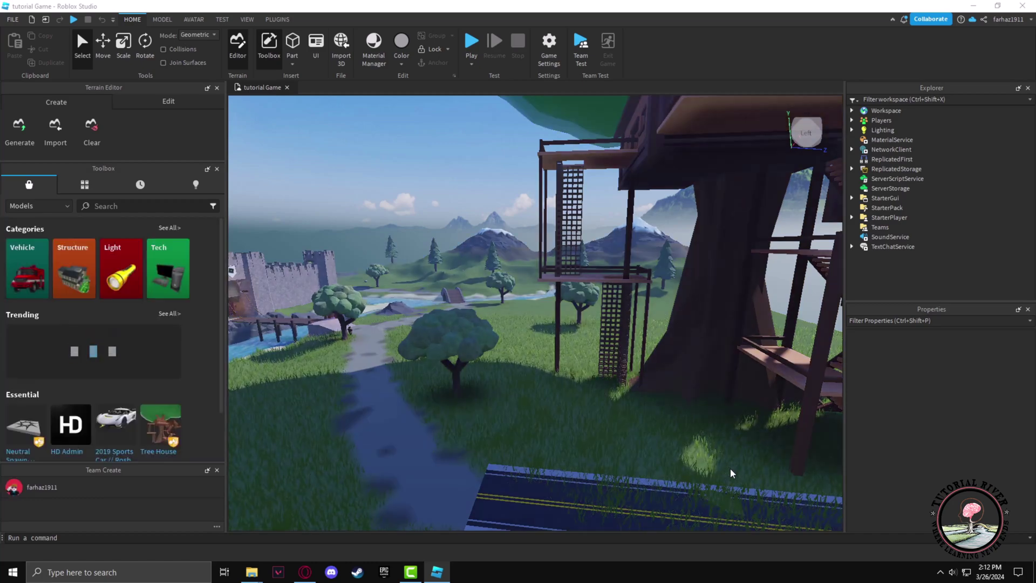
Set the game's playability permission to Public and save the game settings
right_click_drag(547, 384, 536, 398)
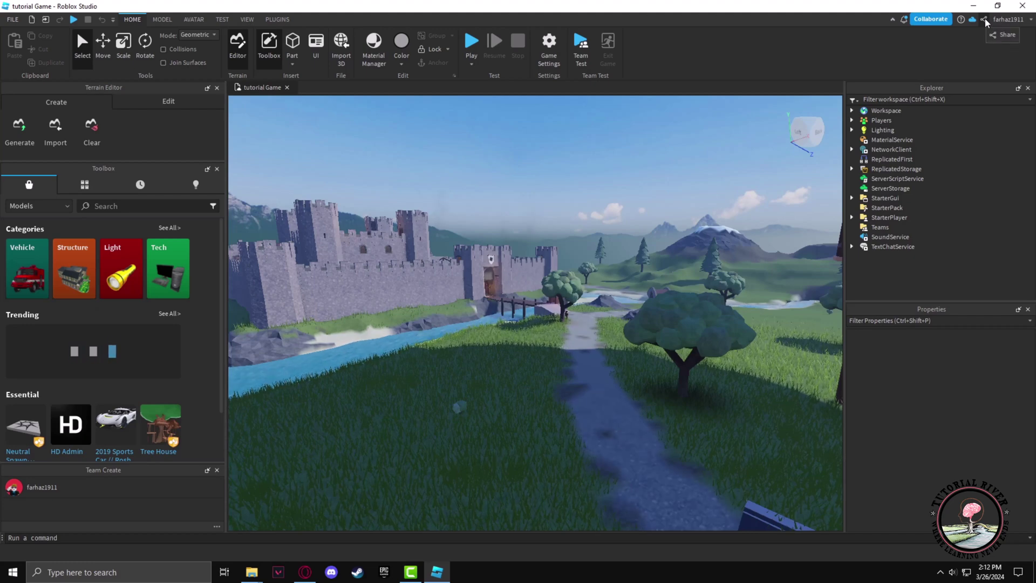
left_click(984, 21)
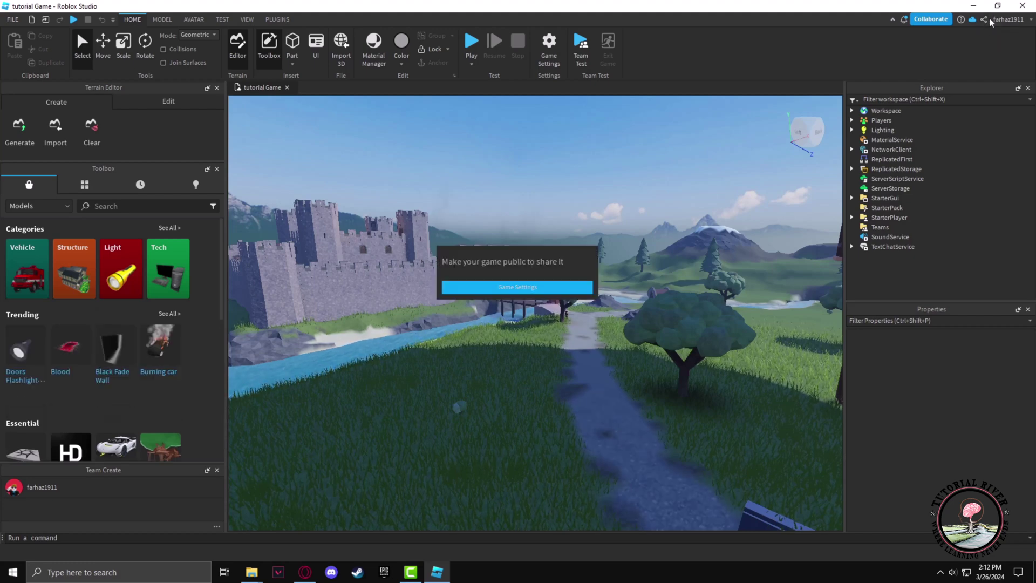
left_click(517, 287)
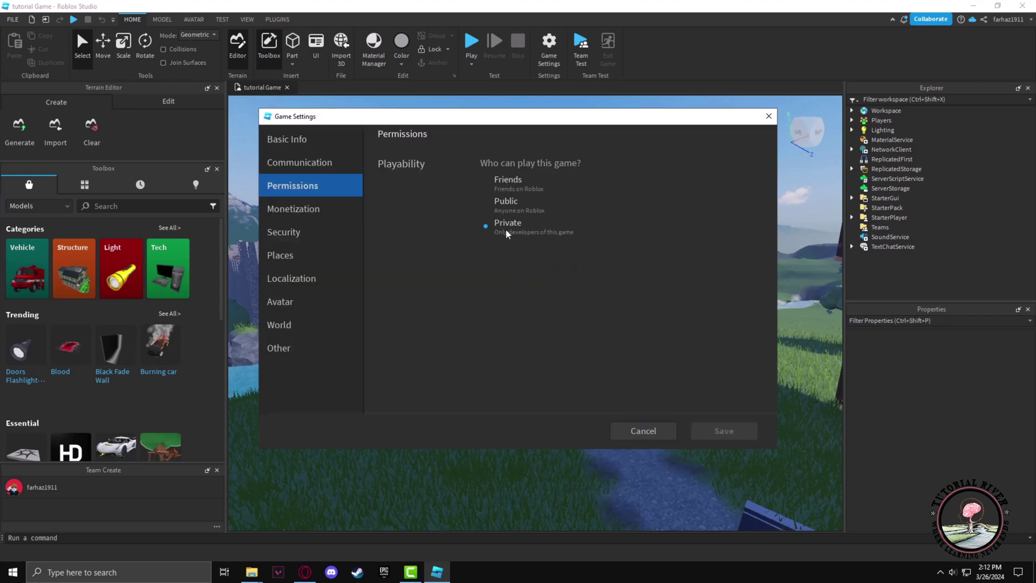
left_click(486, 207)
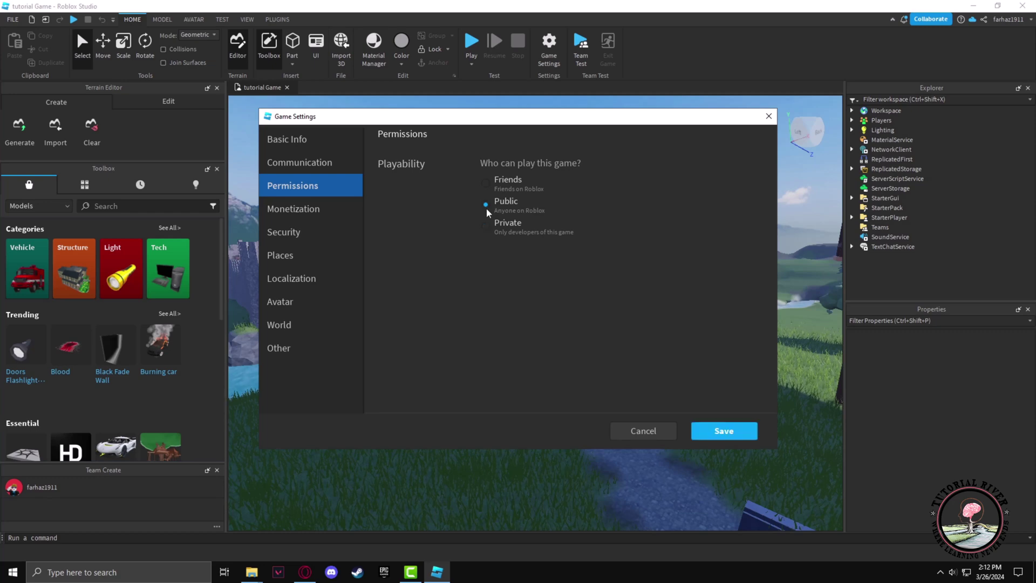
left_click(731, 438)
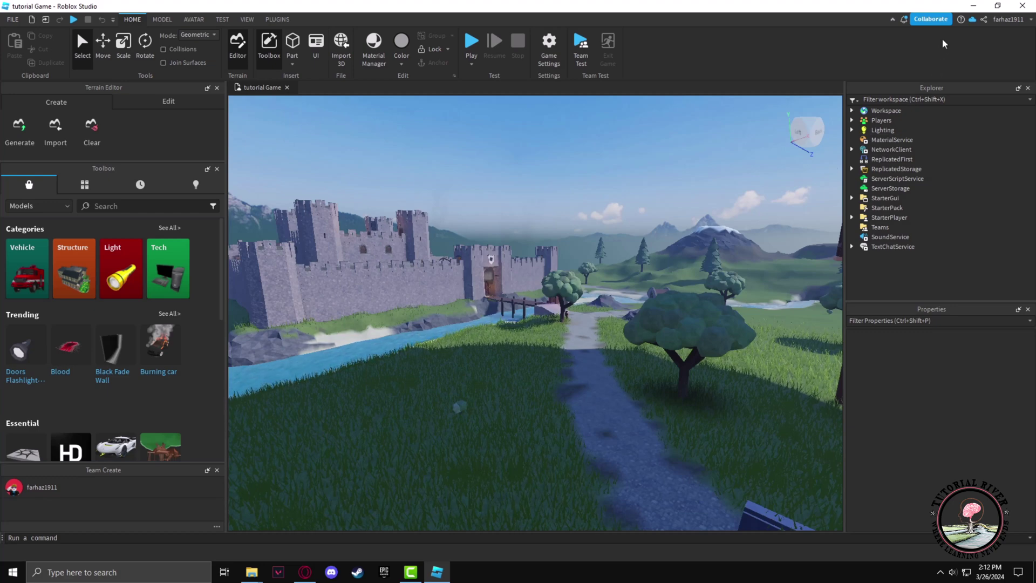
Copy the published game's share link and close the sharing window
left_click(984, 20)
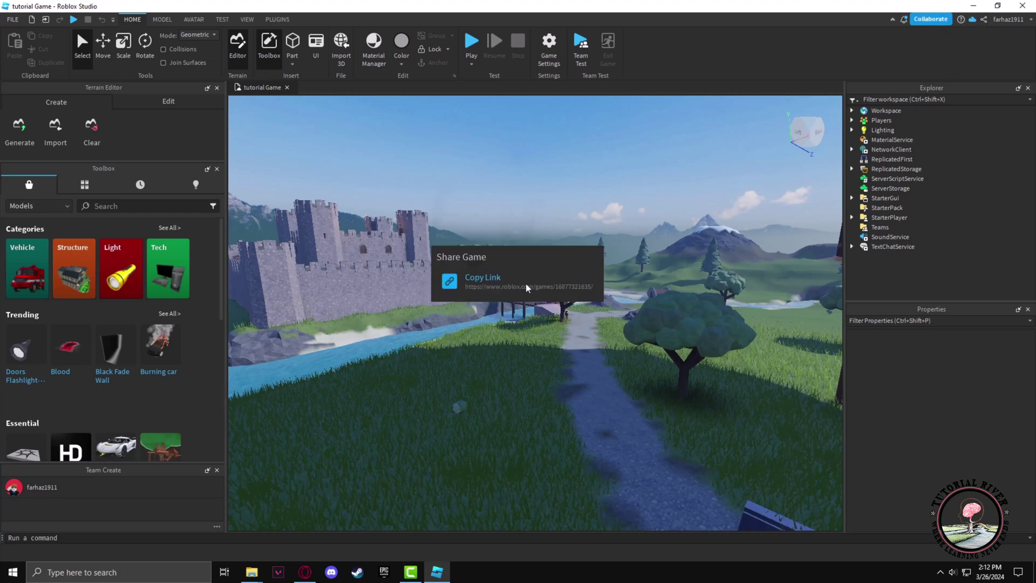
left_click(449, 282)
left_click(583, 226)
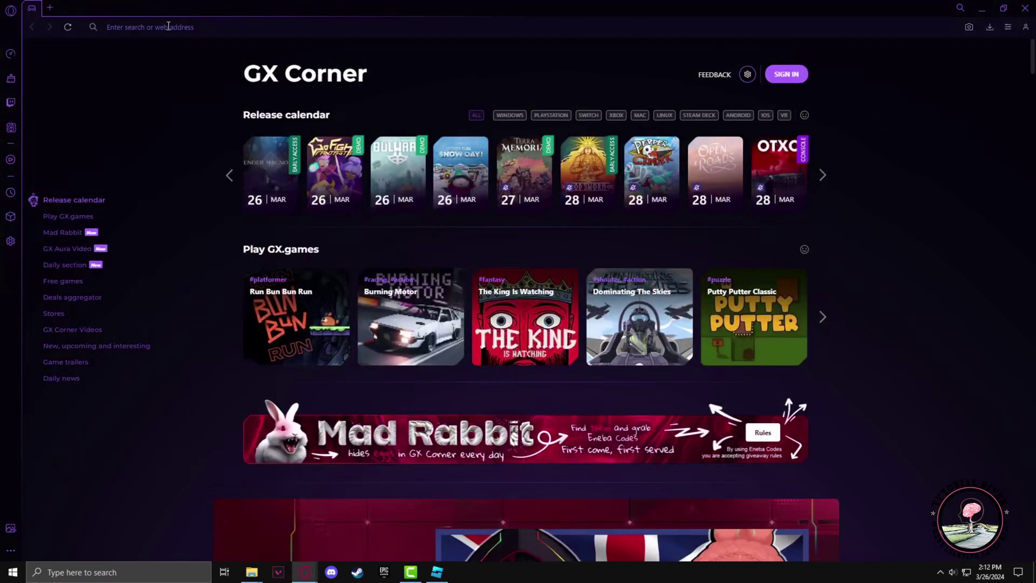
Switch to the Opera GX browser, open the copied game link and look over the game's page
left_click(183, 27)
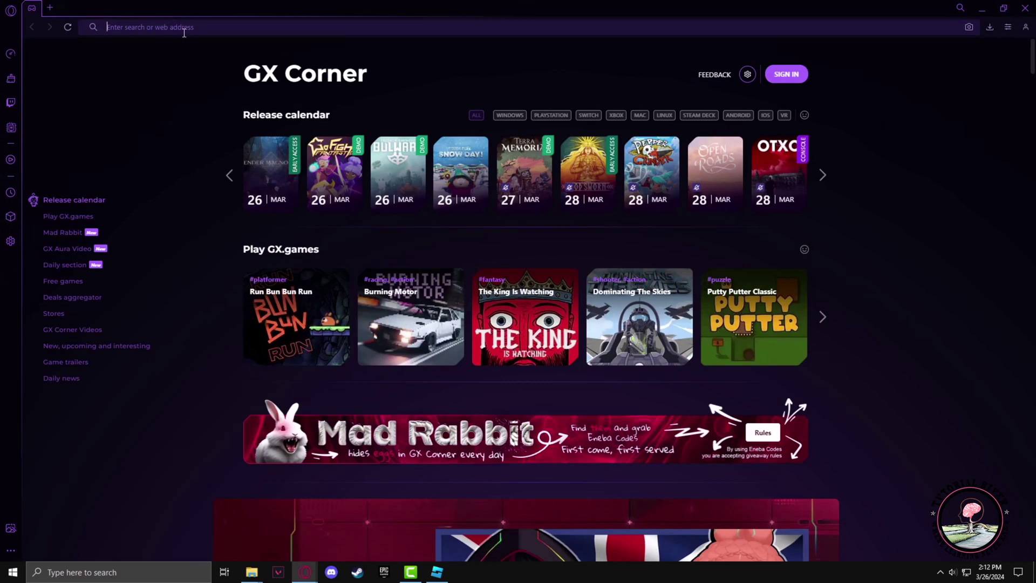
right_click(182, 32)
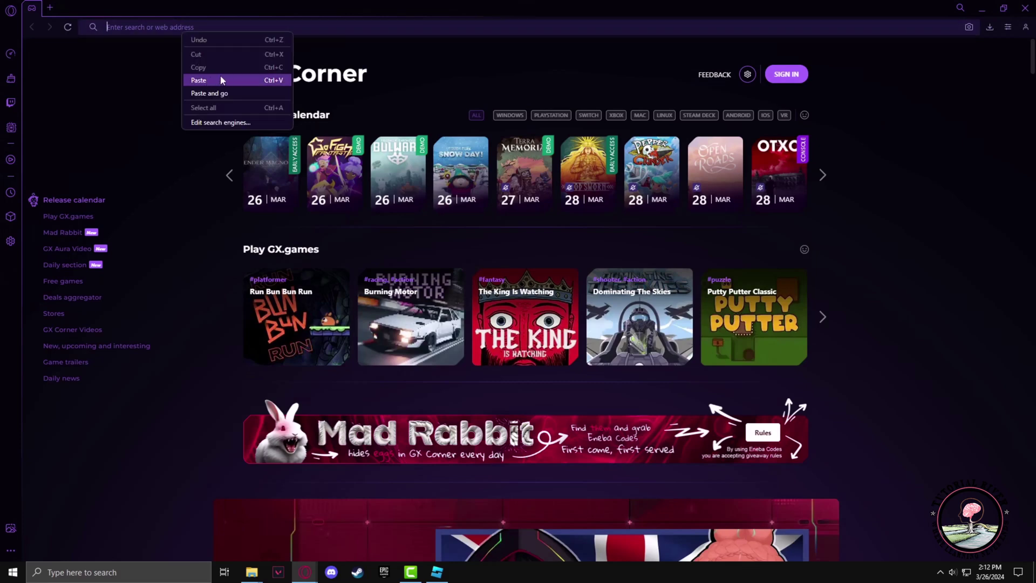
left_click(200, 80)
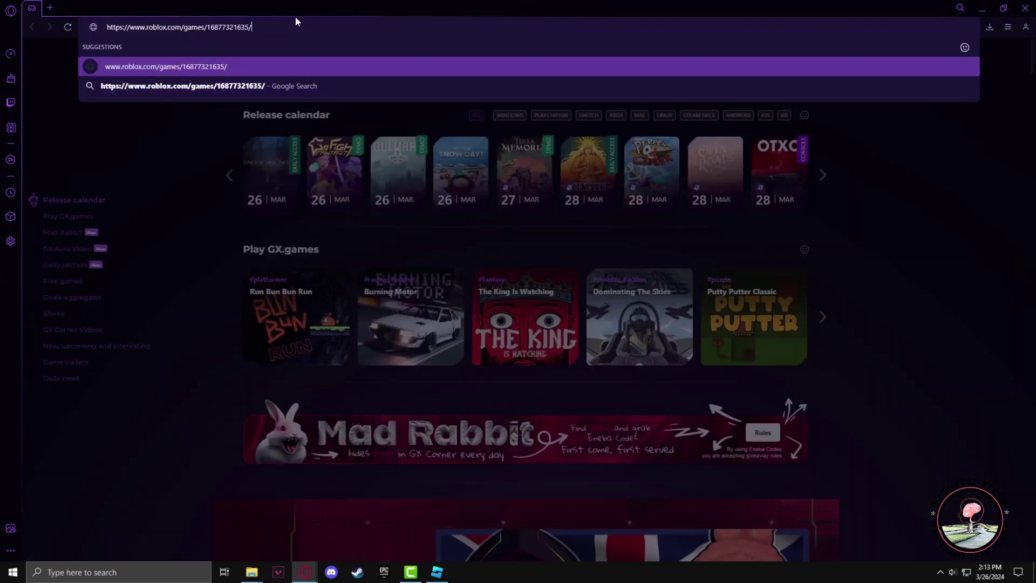
key("Return")
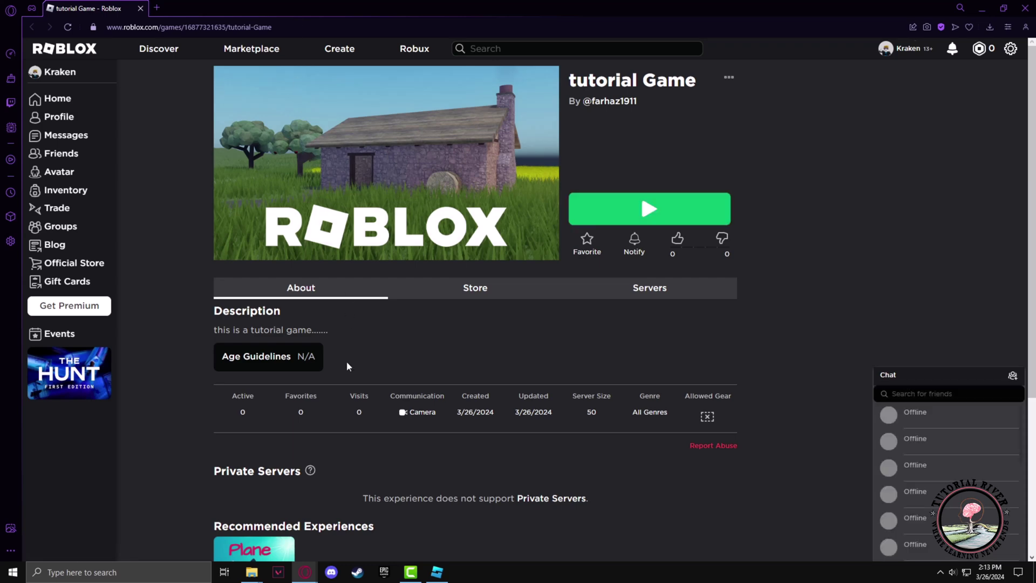
scroll(357, 398, "down", 3)
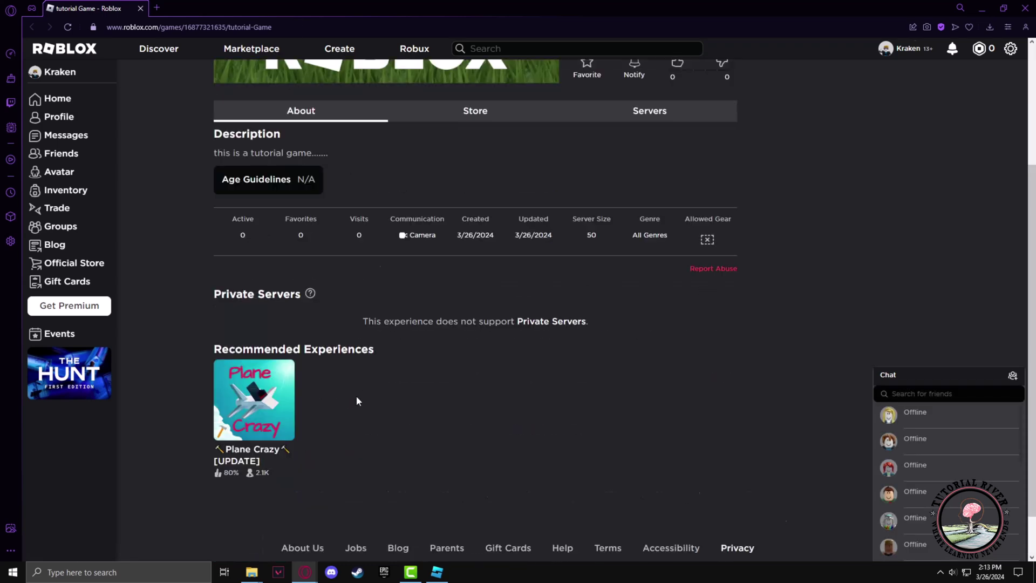
scroll(357, 396, "up", 3)
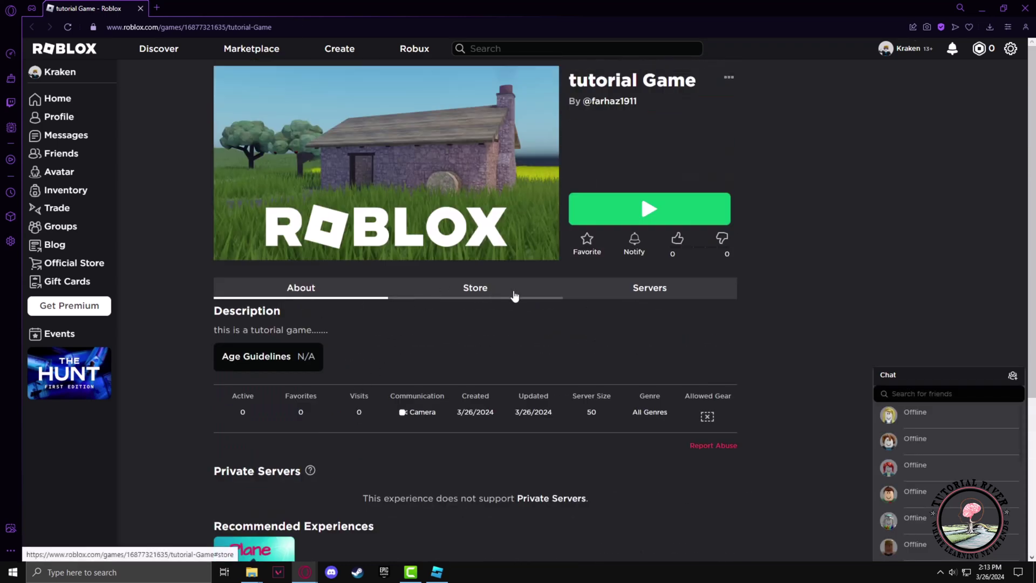